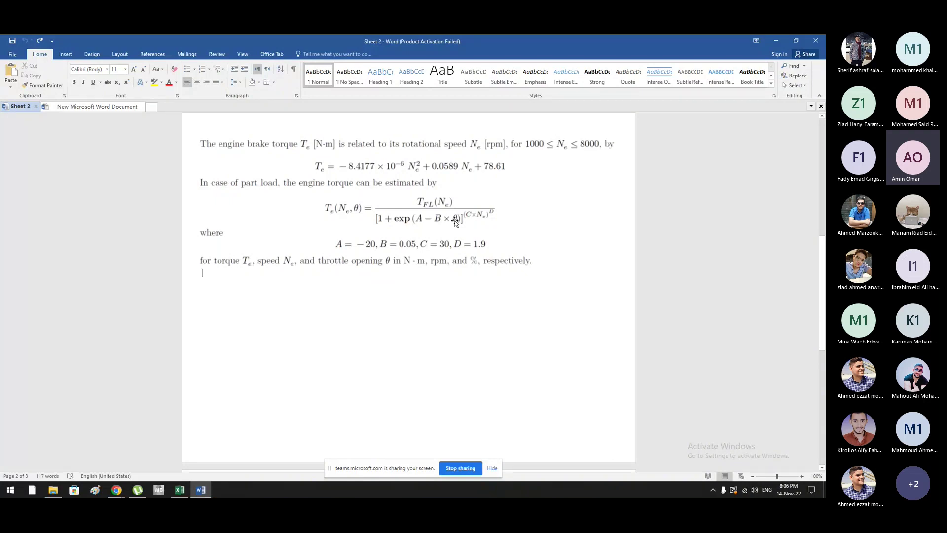
Switch to the magic torque formula workbook in Excel and inspect the full-load torque Te formula at 750 rpm
click(181, 490)
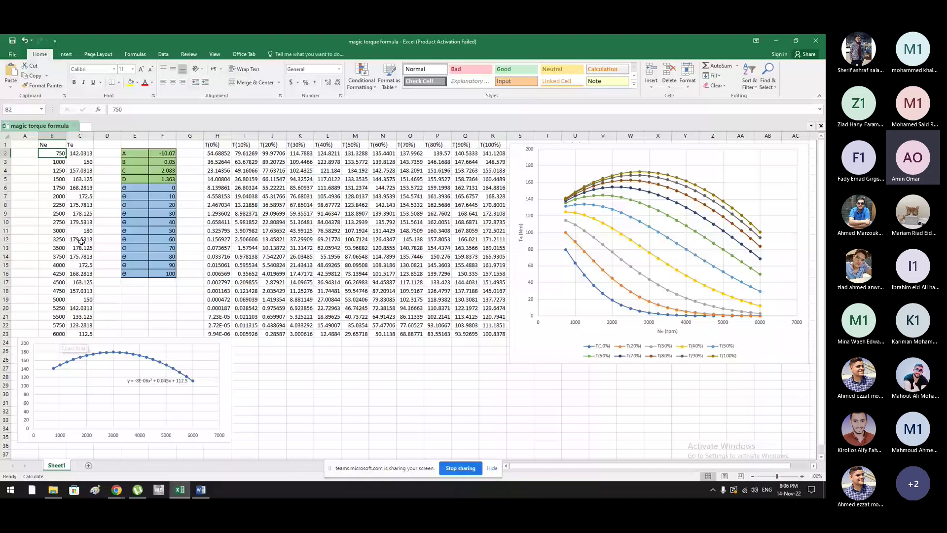
key(Right)
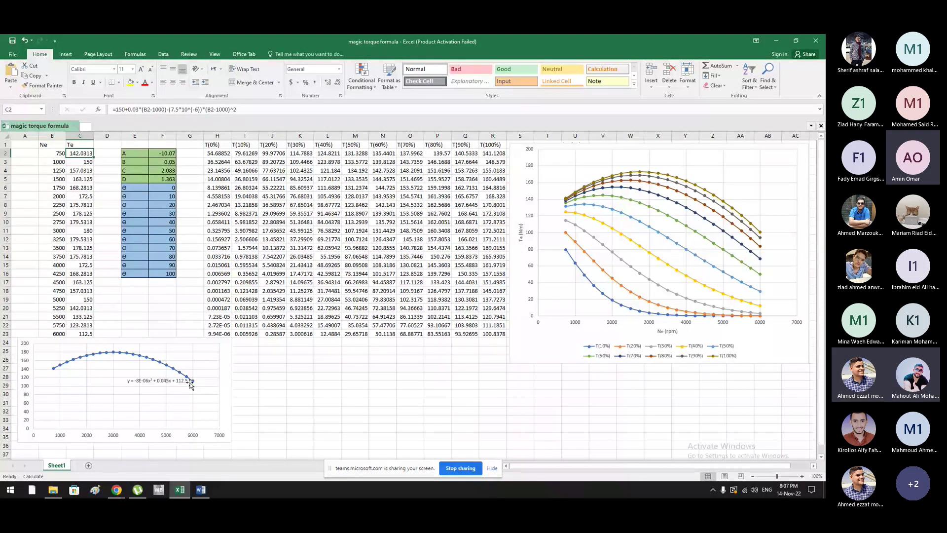
click(201, 490)
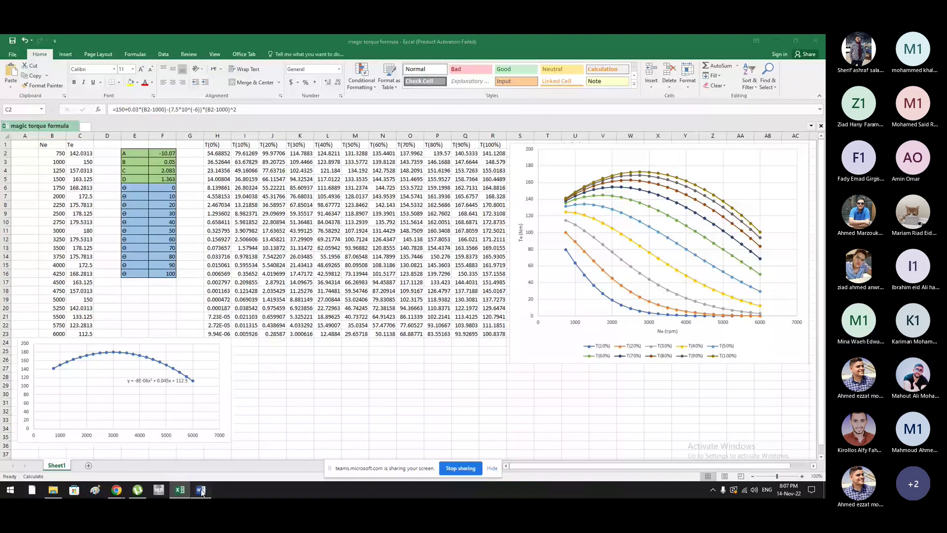
click(180, 490)
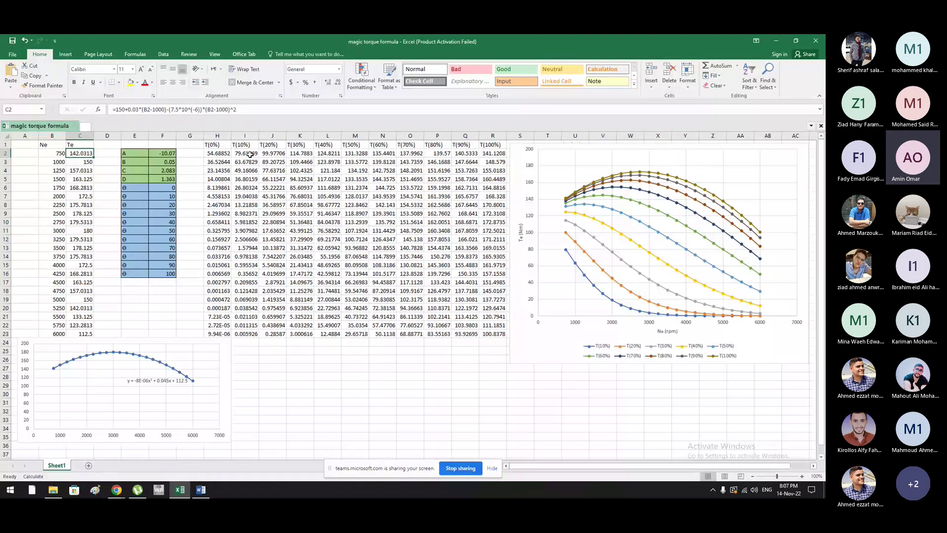
Examine the T(10%) values, check them against the equations in the Sheet 2 Word document, and highlight the Te values in C2:C23
drag(250, 155, 251, 335)
click(206, 490)
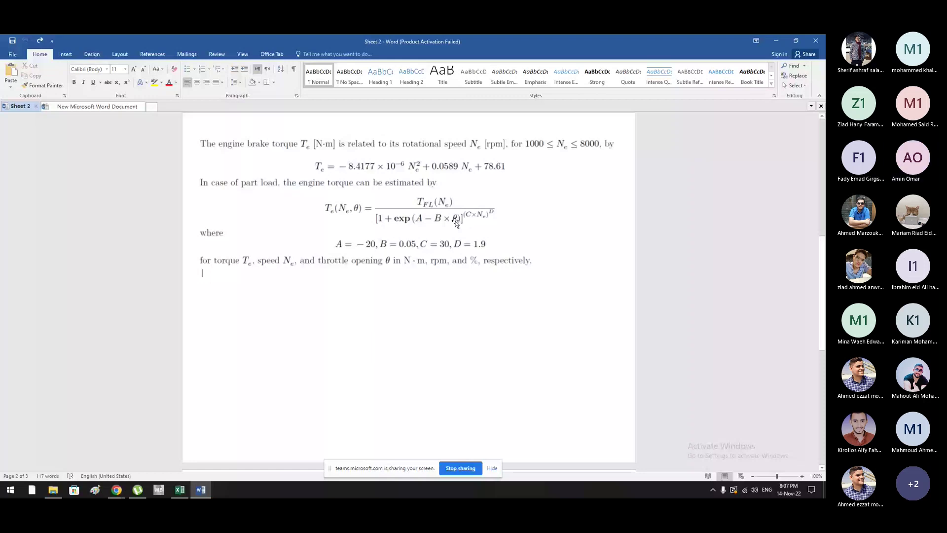
key(alt+Tab)
drag(79, 152, 87, 333)
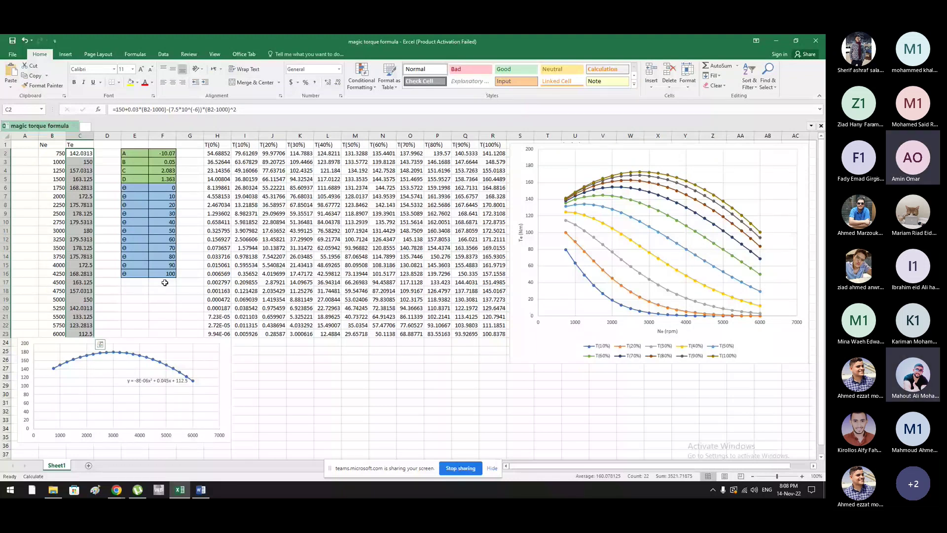
Check the part-load torque equation in the Word document, and highlight the engine speed values in B2:B23 of the Excel workbook
click(201, 486)
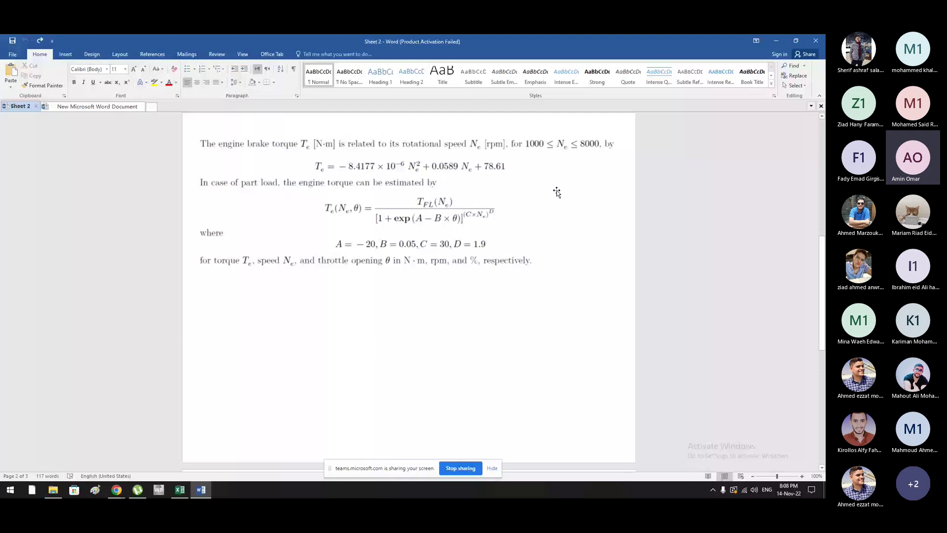
key(alt+Tab)
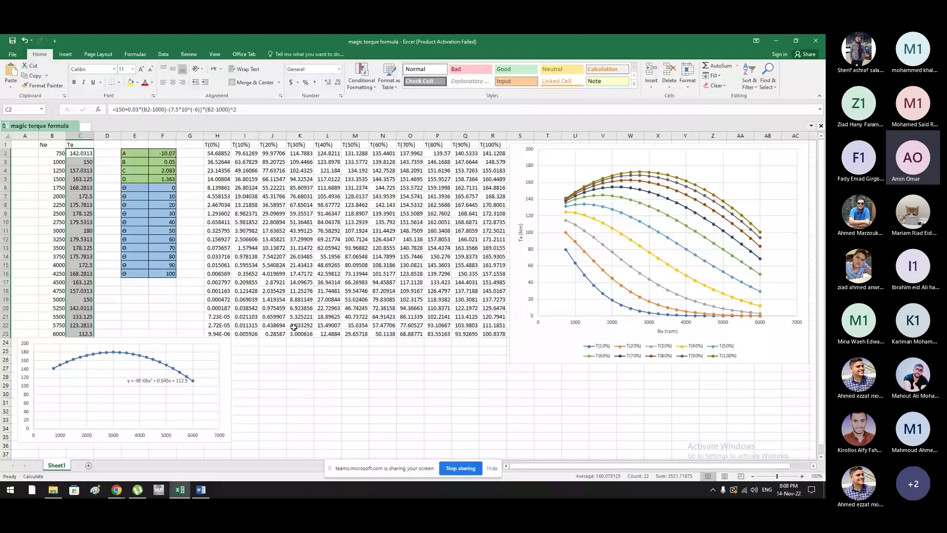
click(61, 154)
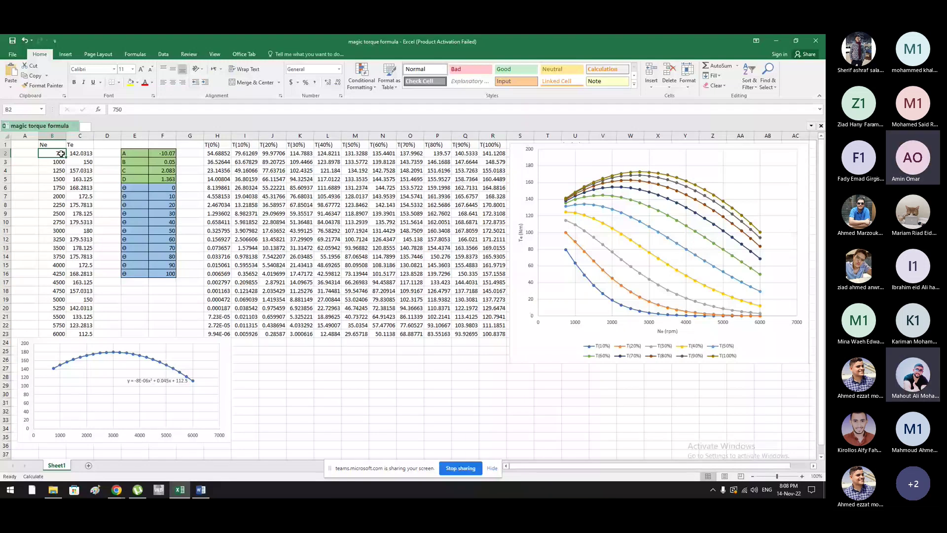
drag(61, 154, 56, 332)
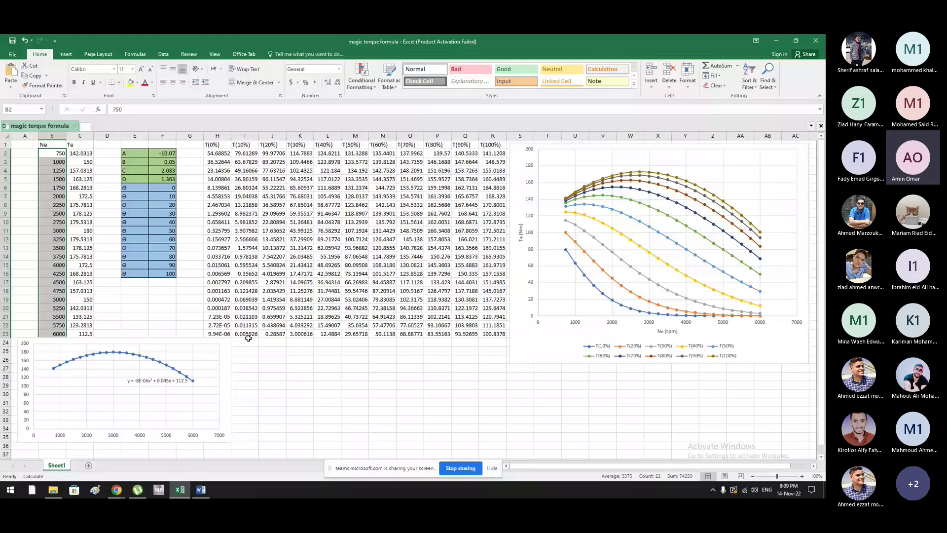
Switch to the Sheet 2 Word document and review the engine torque equations and constants A to D at 120% zoom
key(alt+Tab)
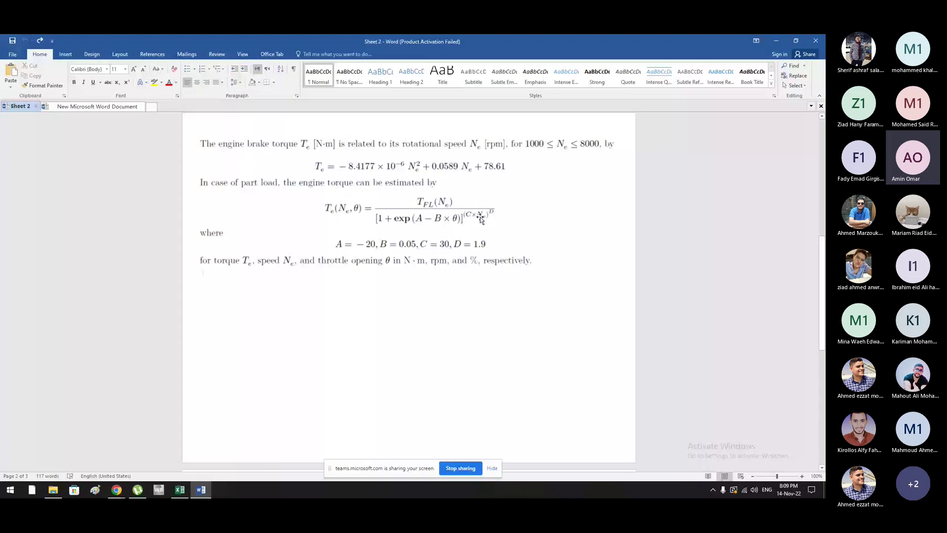
scroll(480, 218, up, 2)
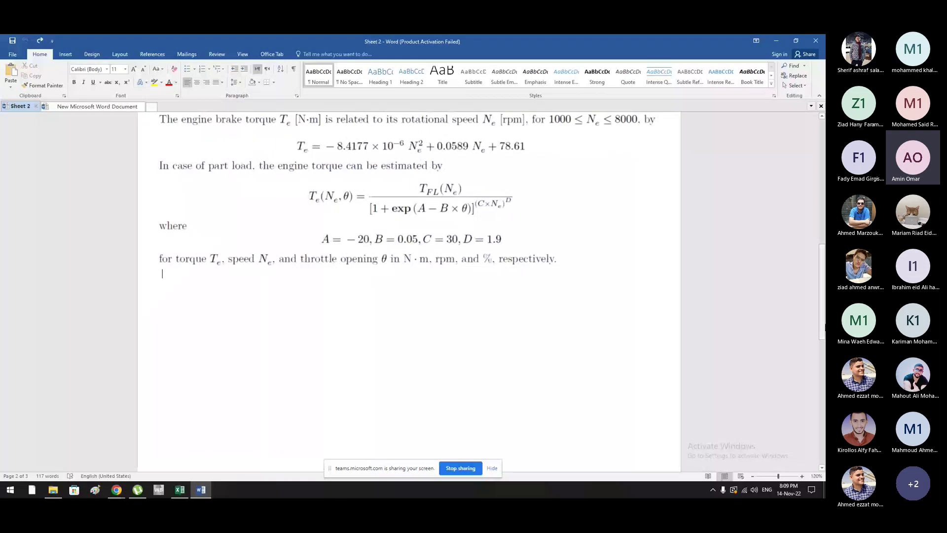
scroll(497, 315, up, 2)
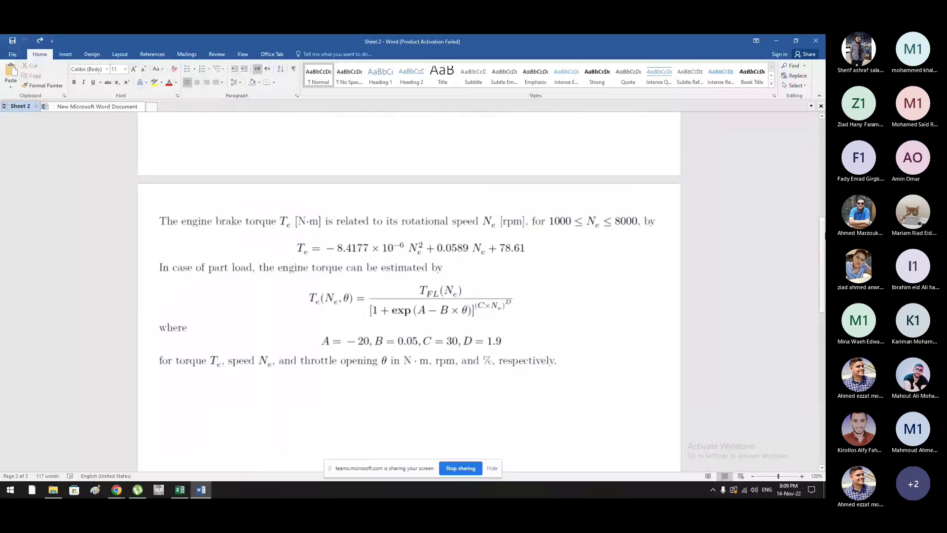
drag(822, 237, 822, 254)
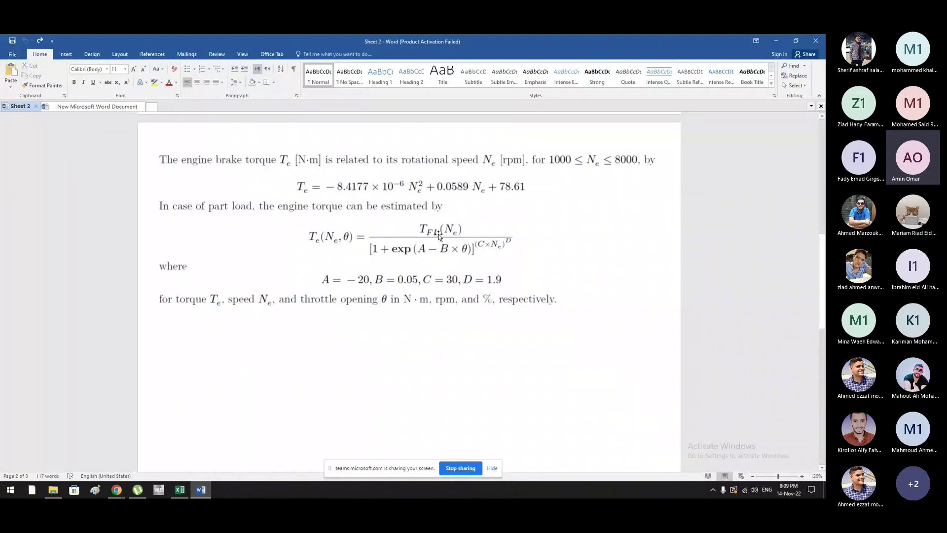
Switch to Excel and enlarge the part-load torque chart to span from column J to AC down to about row 35
click(179, 490)
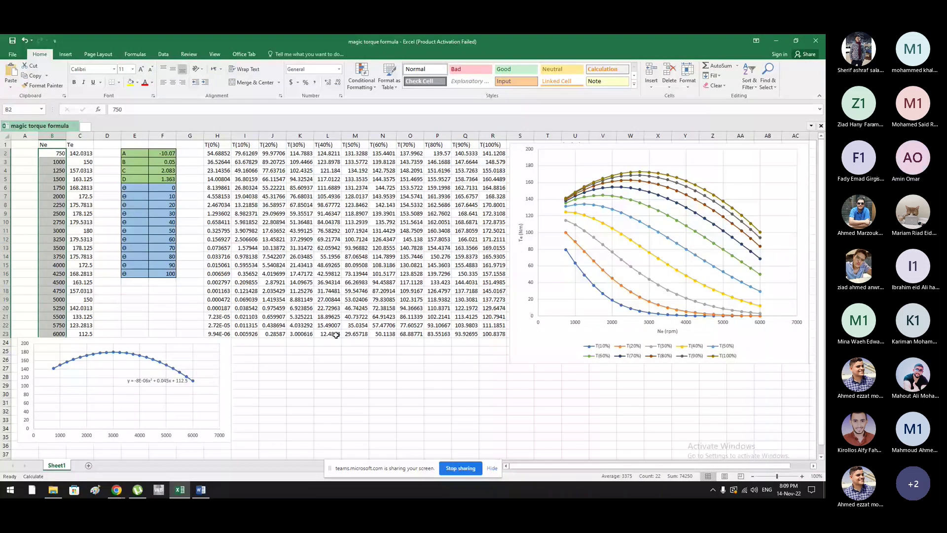
click(579, 288)
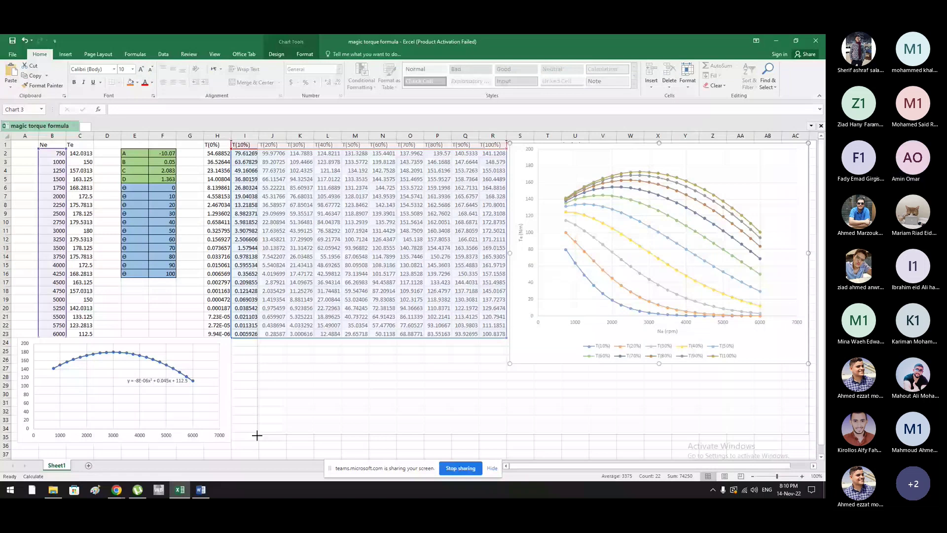
drag(257, 435, 257, 438)
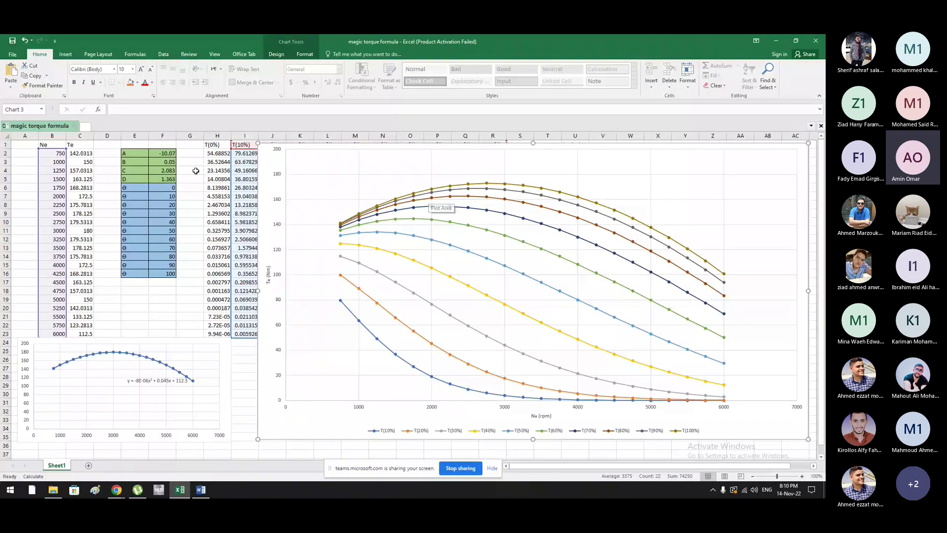
Examine the full-load torque column Te and its value and speed at 3000 rpm against the part-load curves
click(89, 153)
key(ctrl+shift+Down)
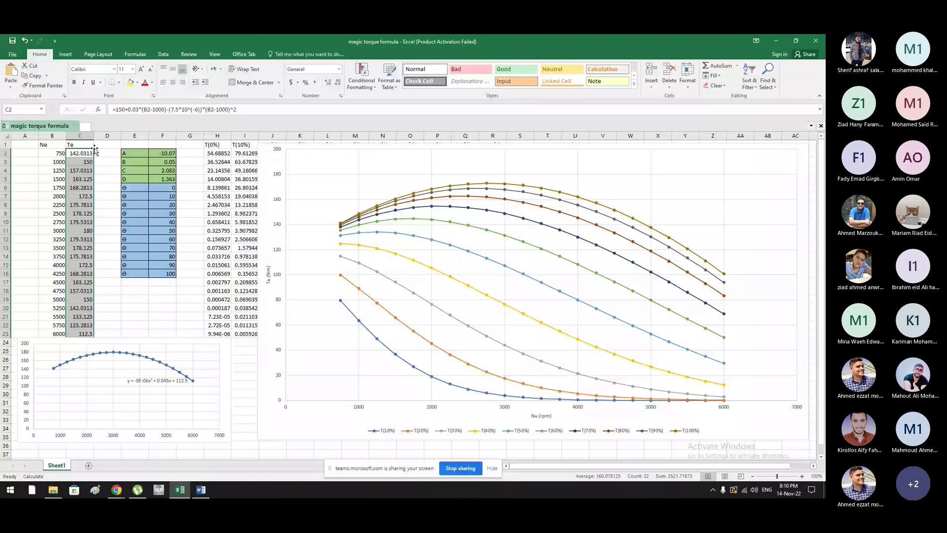
click(88, 231)
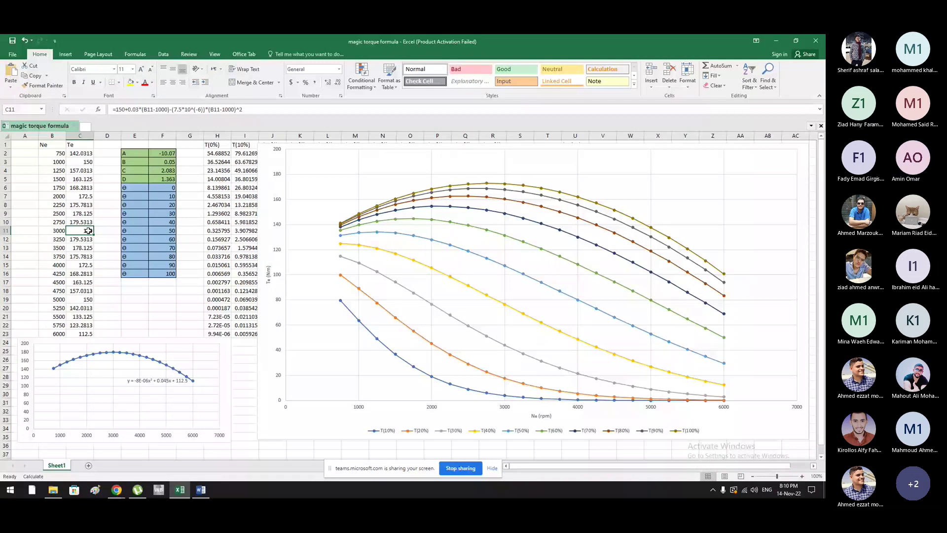
click(53, 232)
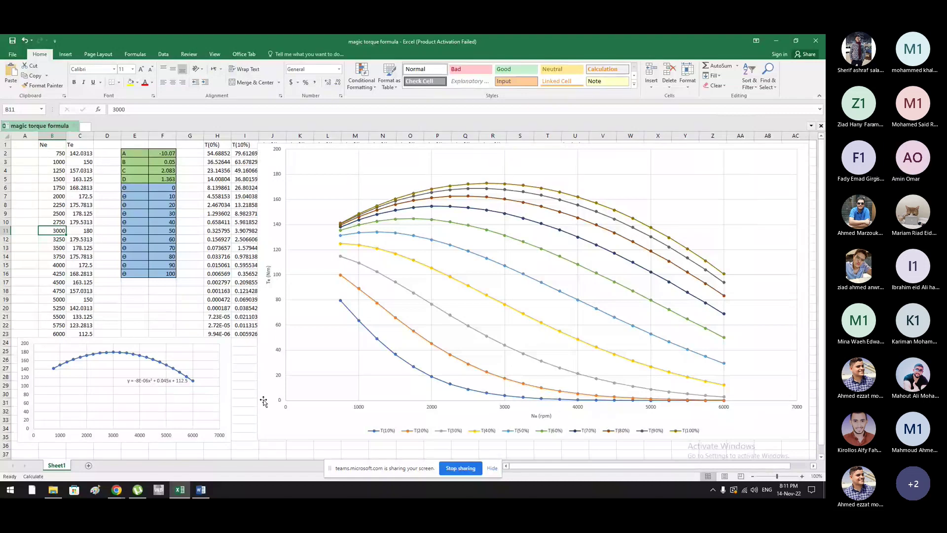
Shrink the part-load torque chart until it clears the torque table and ends at about row 23
click(264, 431)
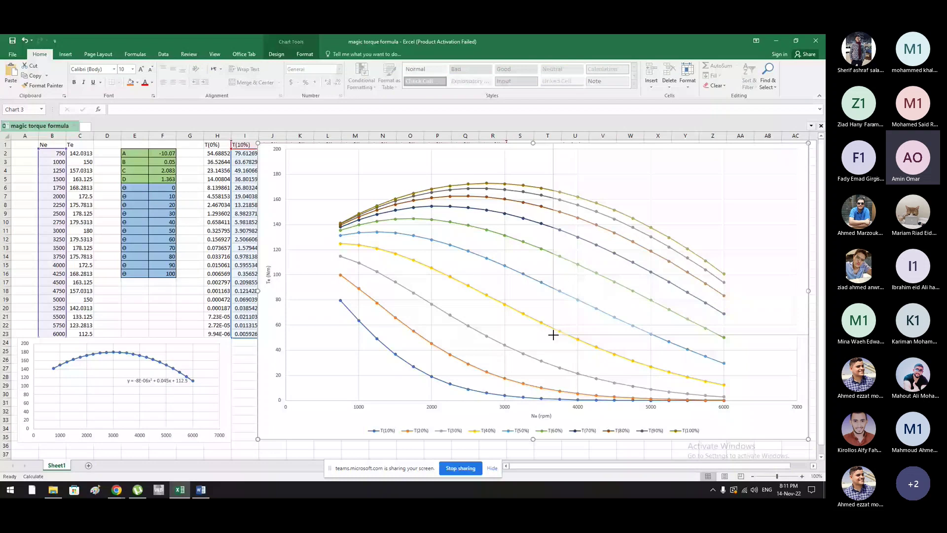
drag(552, 335, 554, 335)
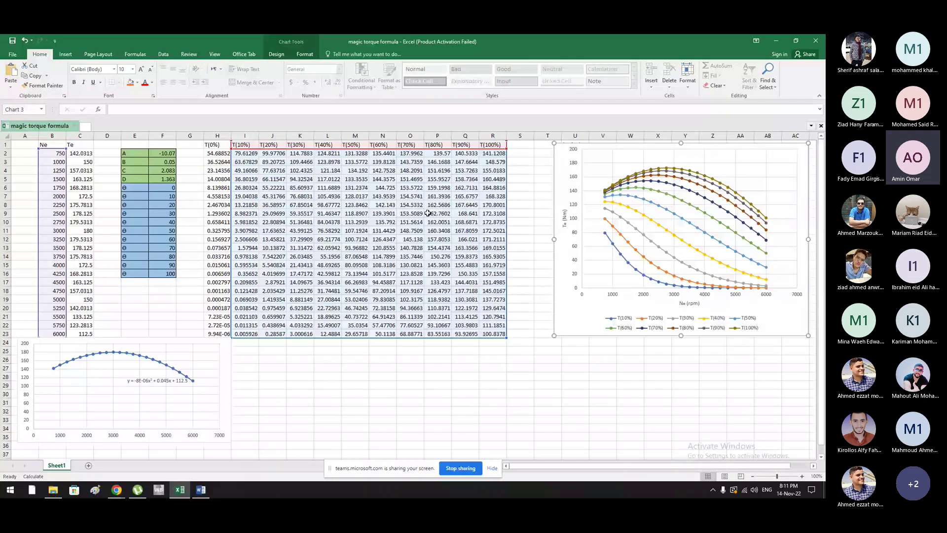
Inspect the T(80%) column, its formula in the 2500 rpm row, and the full-load torque at 3000 rpm
click(436, 135)
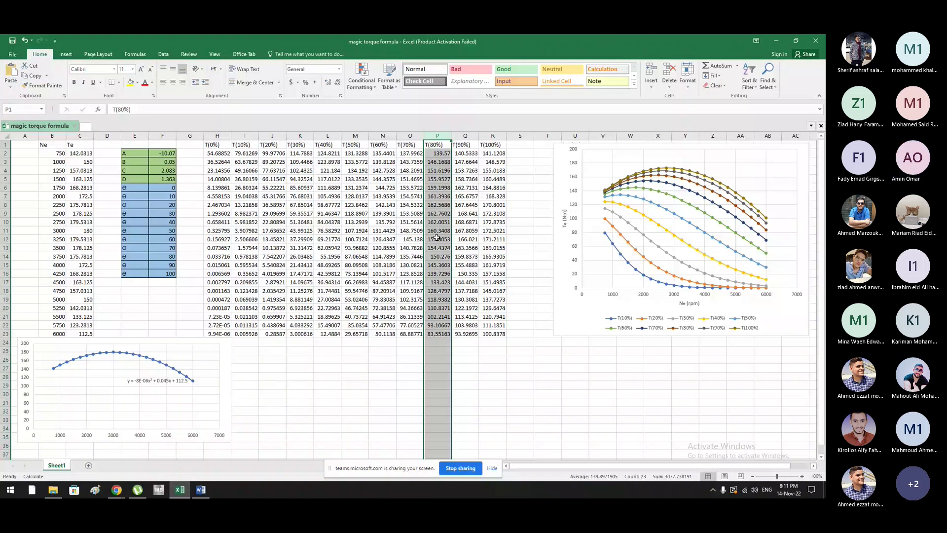
click(447, 214)
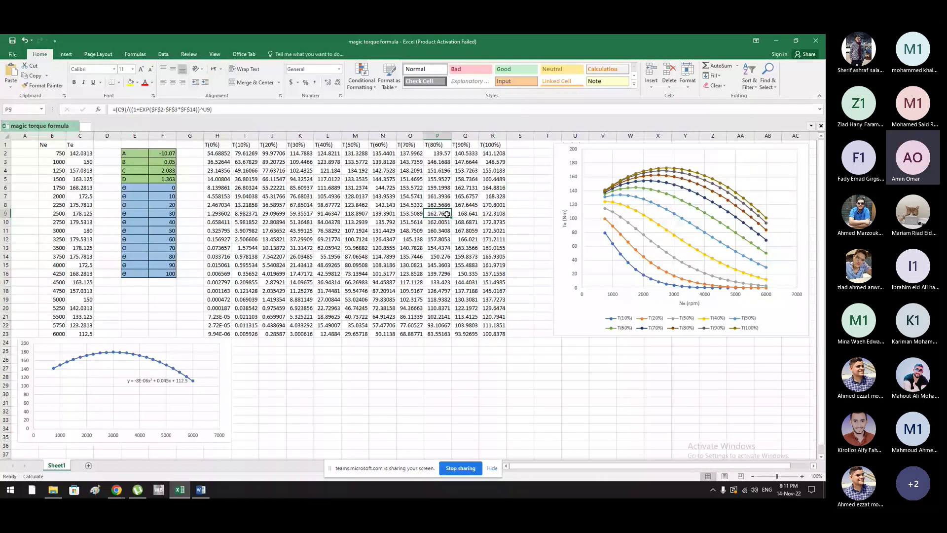
click(6, 214)
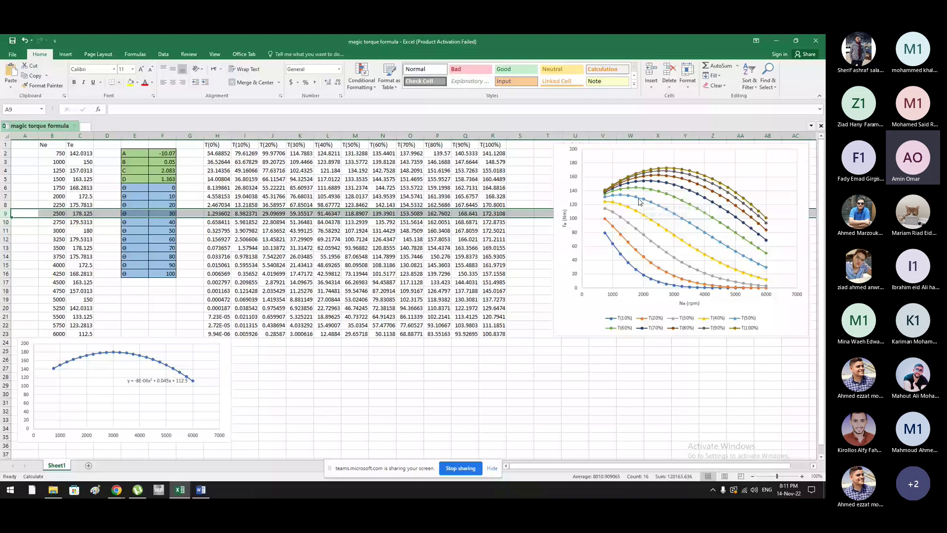
click(83, 230)
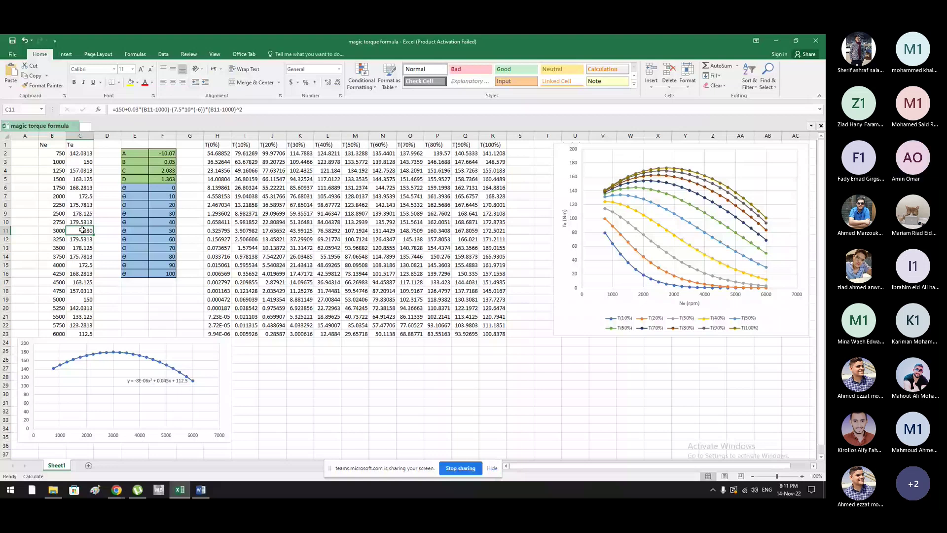
click(60, 228)
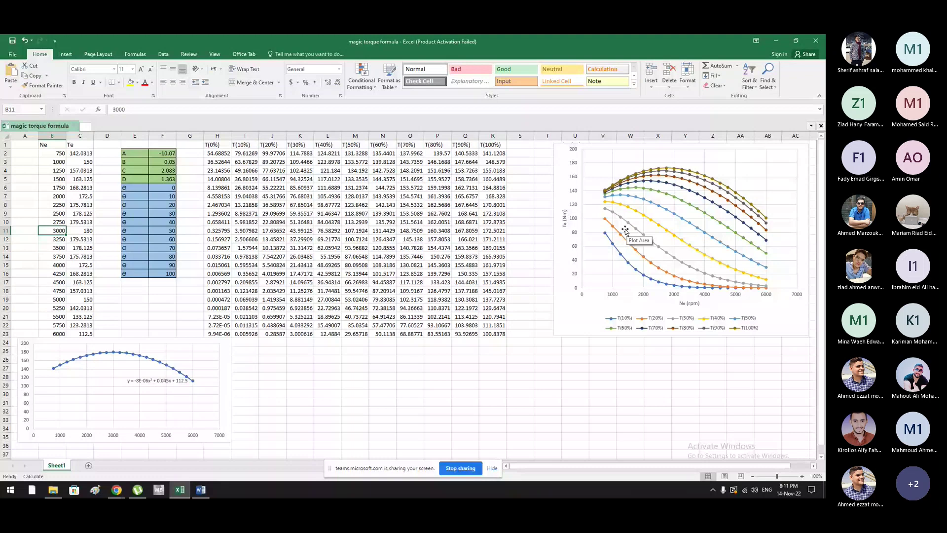
Inspect the T(40%) column with its 750 rpm formula and the T(70%) column with its 2000 rpm formula
click(324, 148)
key(ctrl+space)
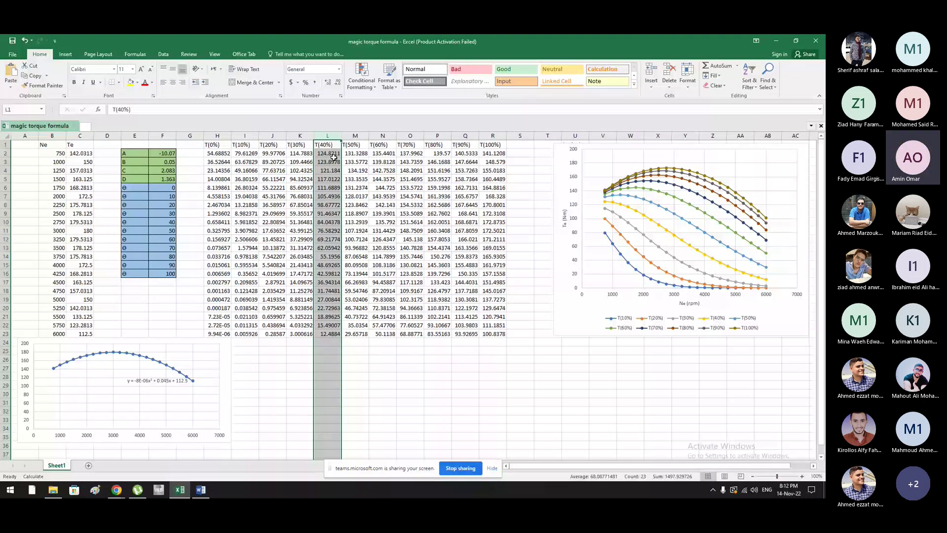
click(335, 154)
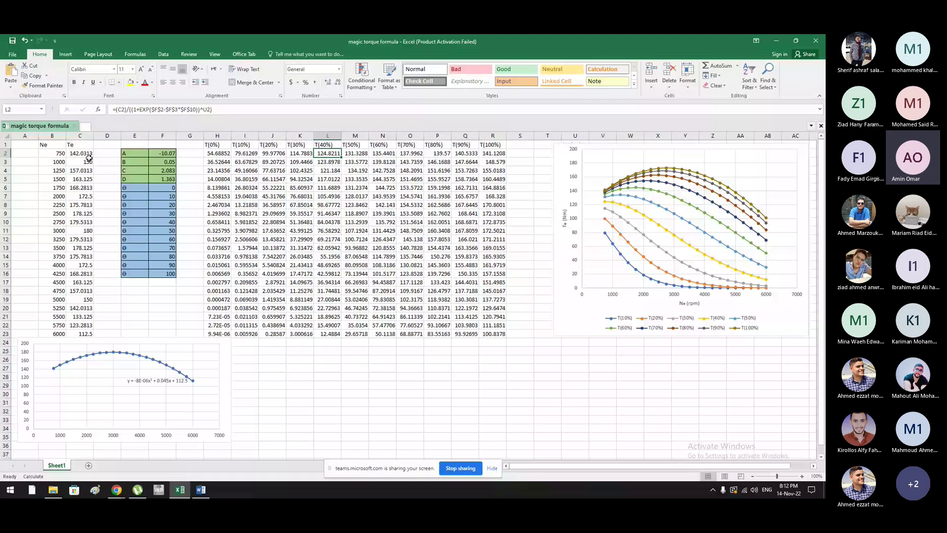
click(411, 136)
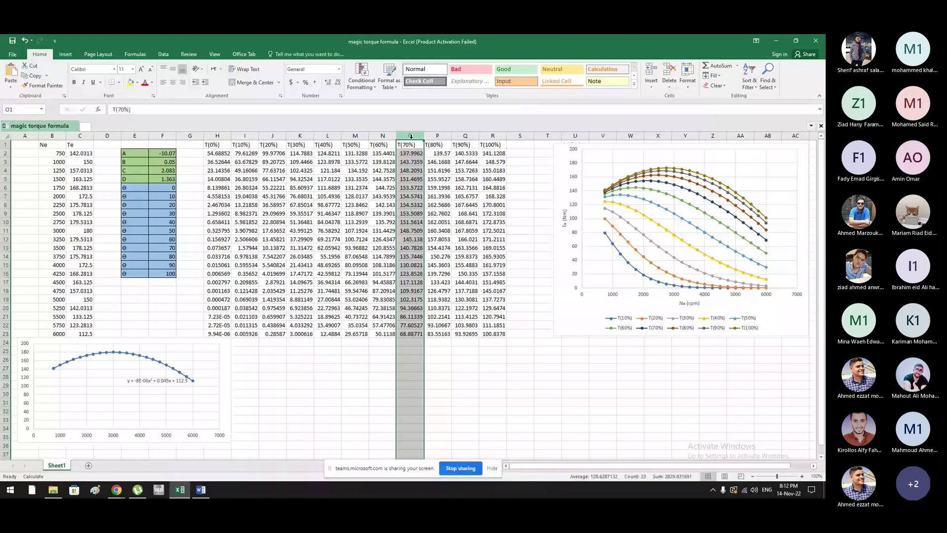
click(422, 196)
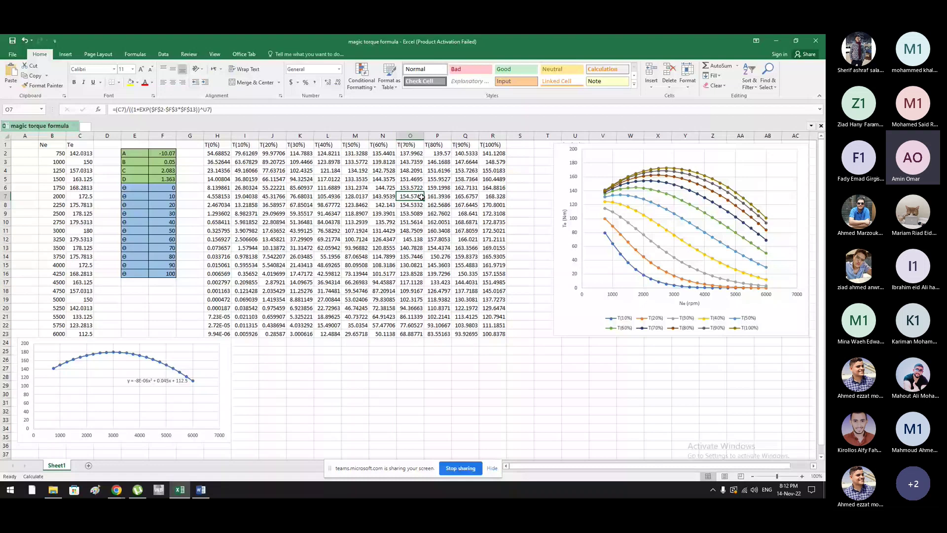
click(45, 197)
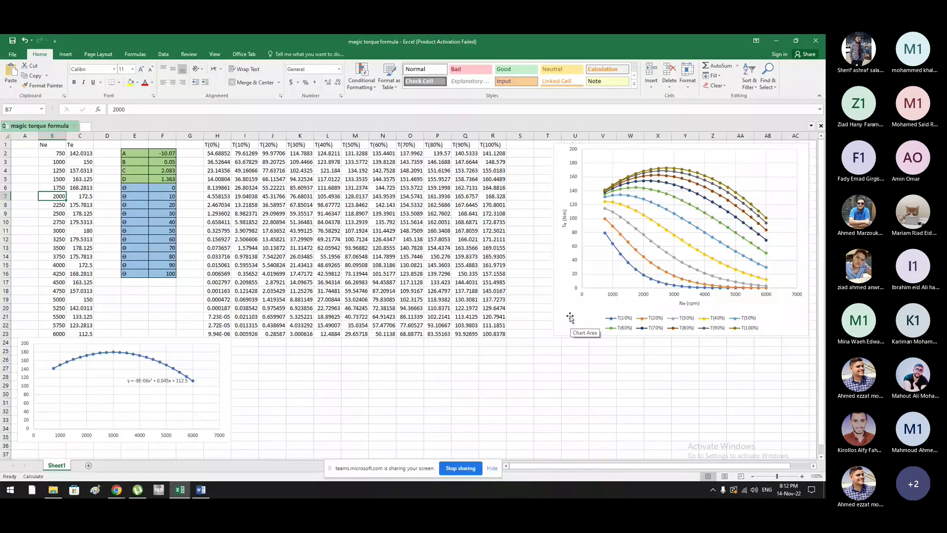
Enlarge the part-load torque chart until it starts at column S and ends at about row 28
drag(570, 318, 518, 371)
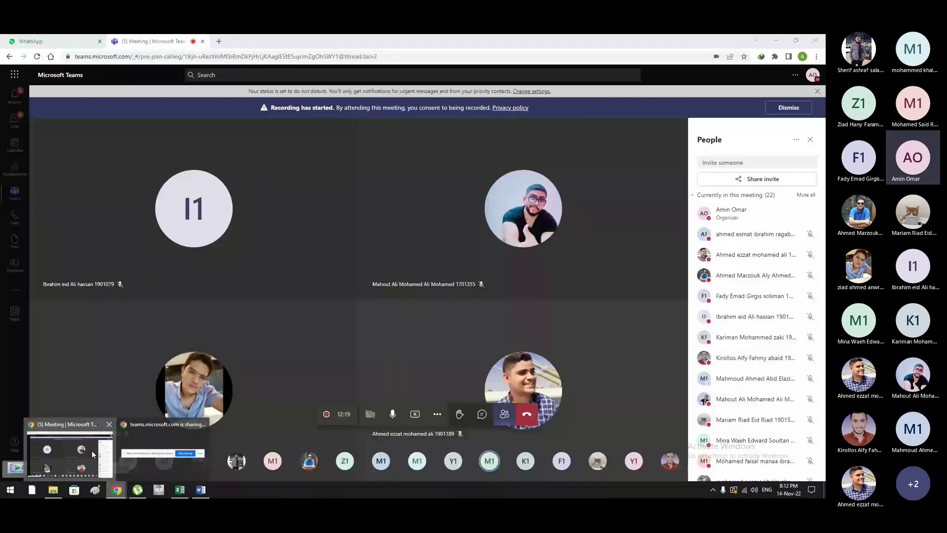
Check the Teams meeting window in Chrome and return to the magic torque formula workbook in Excel
click(92, 451)
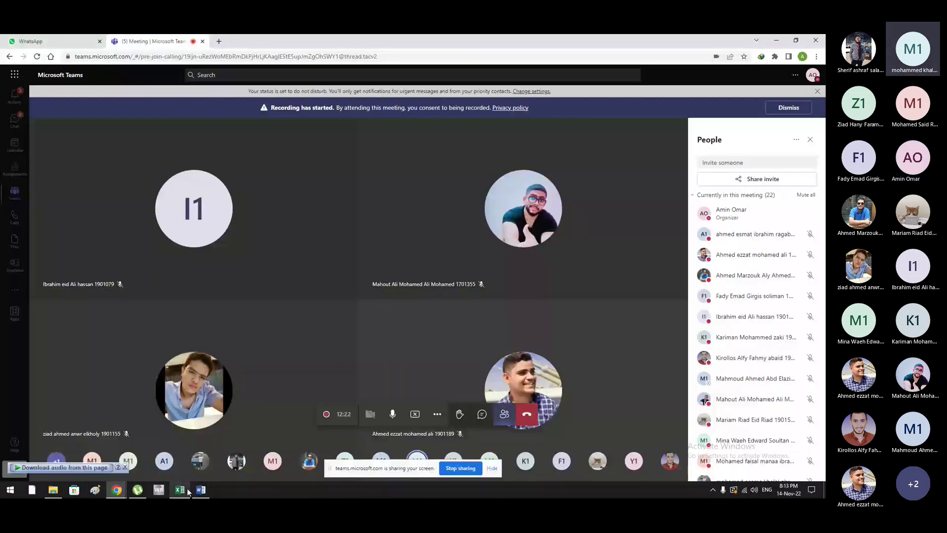
mouse_move(204, 491)
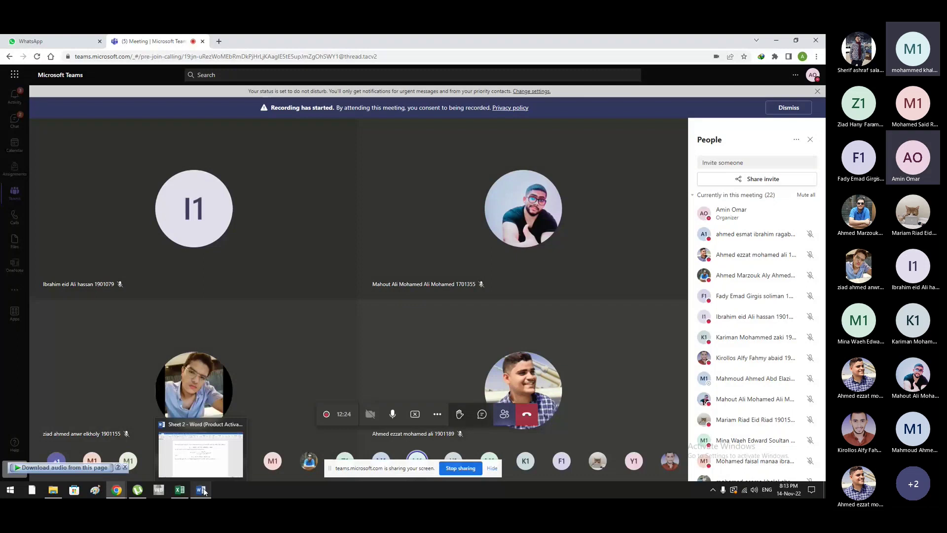
click(180, 489)
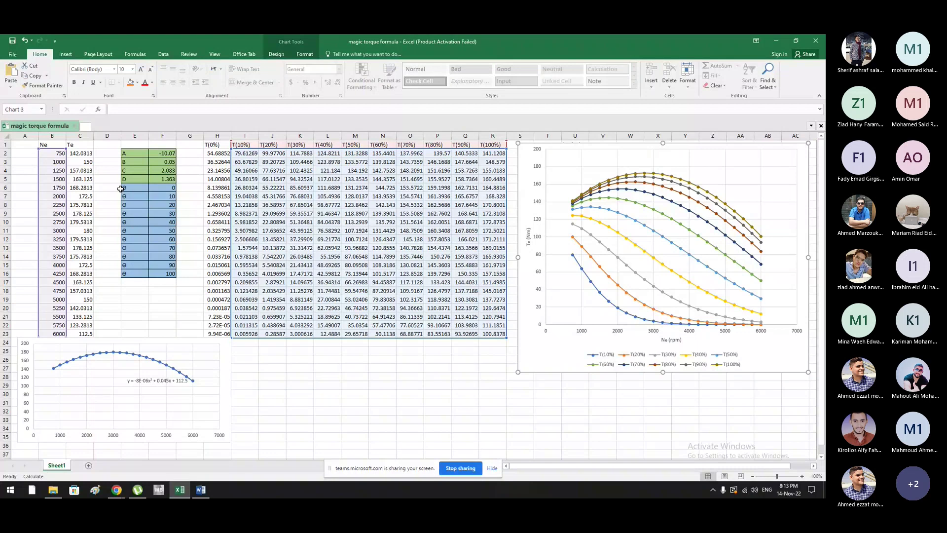
Inspect the full-load torque formula at 750 rpm and compare the T(100%) column with the Te column
click(78, 152)
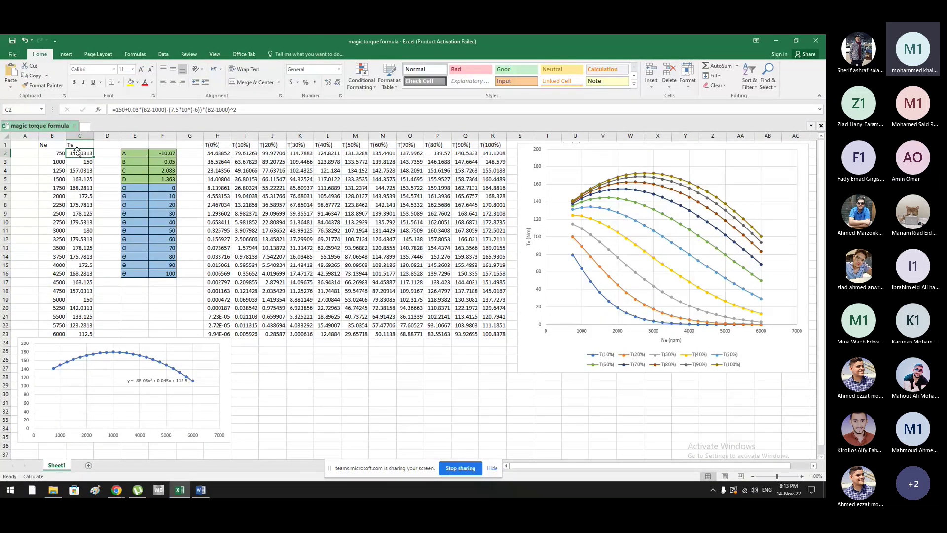
click(492, 154)
key(ctrl+shift+Down)
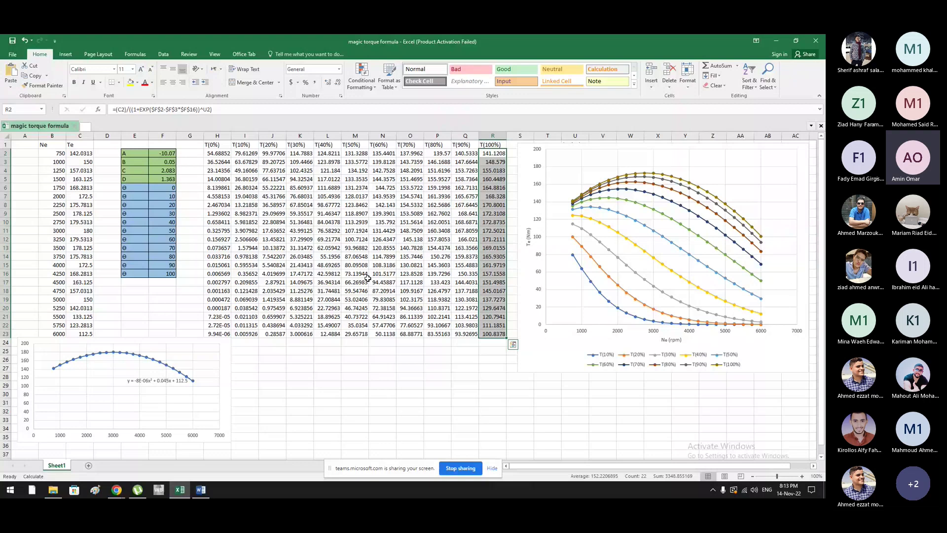
click(79, 153)
key(ctrl+shift+Down)
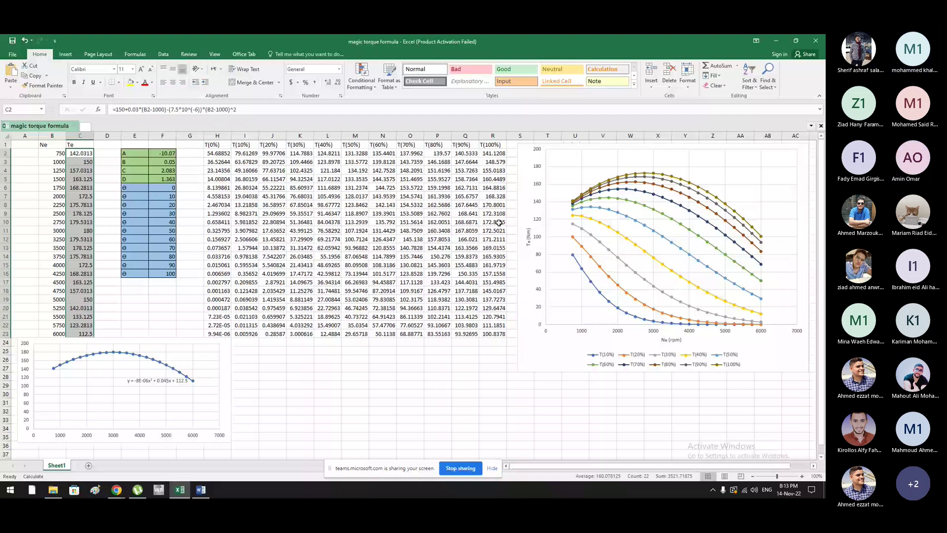
Check the Teams meeting again and examine the full-load and part-load torque equations in the Word document Sheet 2
key(alt+Tab)
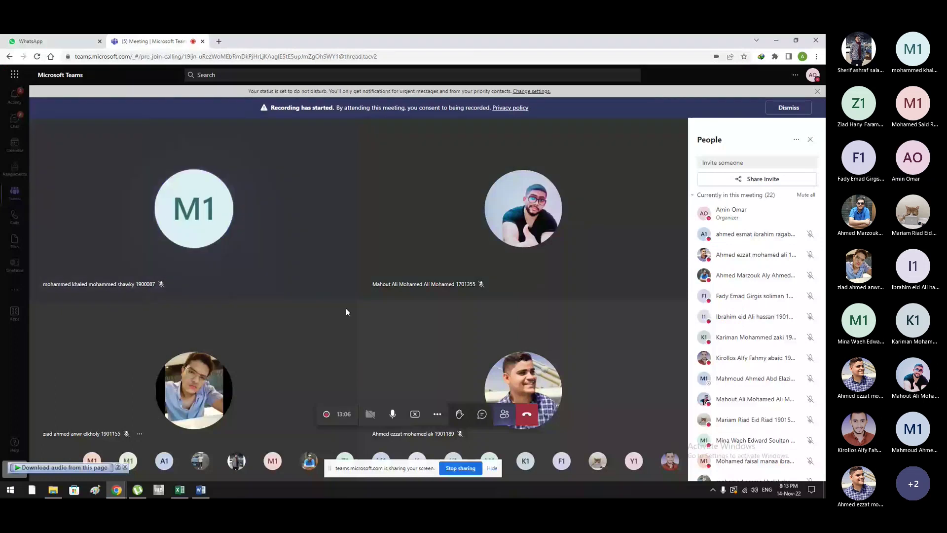
click(180, 491)
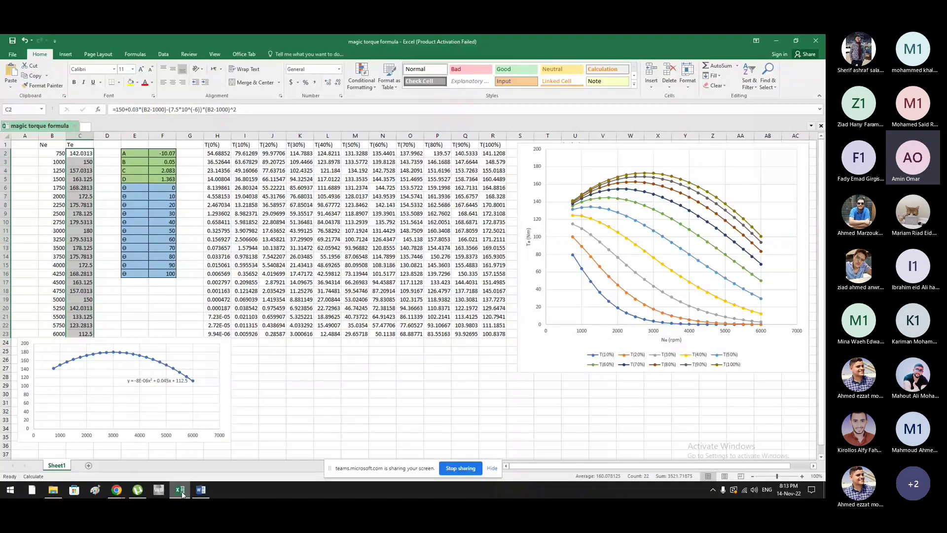
click(201, 490)
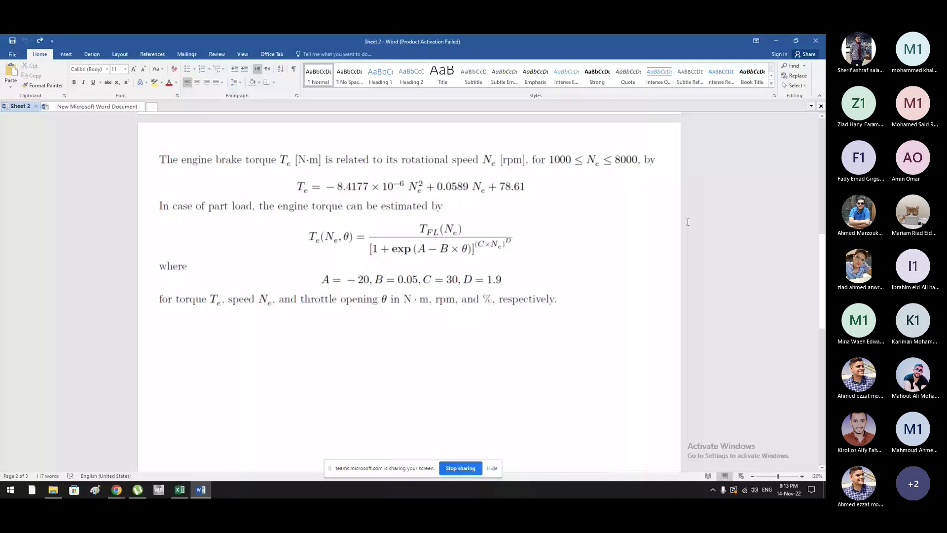
click(171, 414)
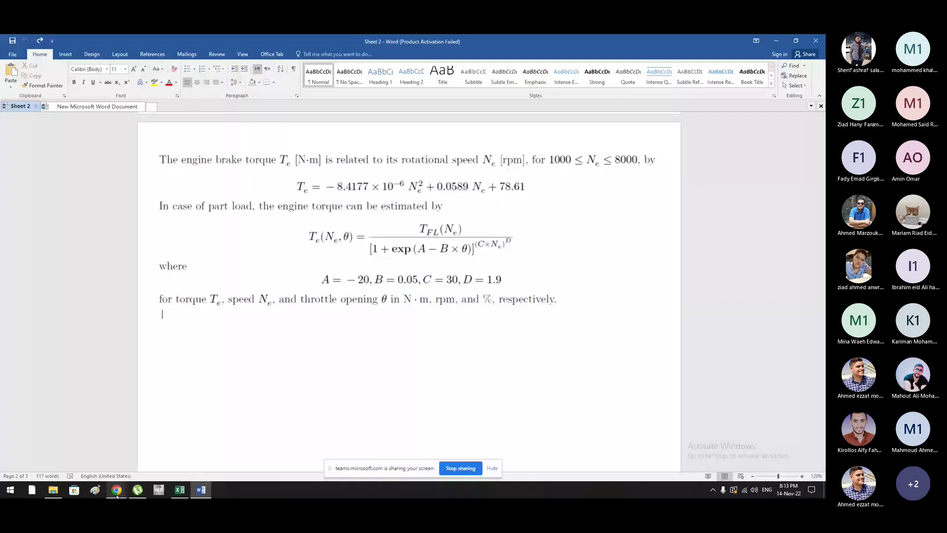
mouse_move(117, 492)
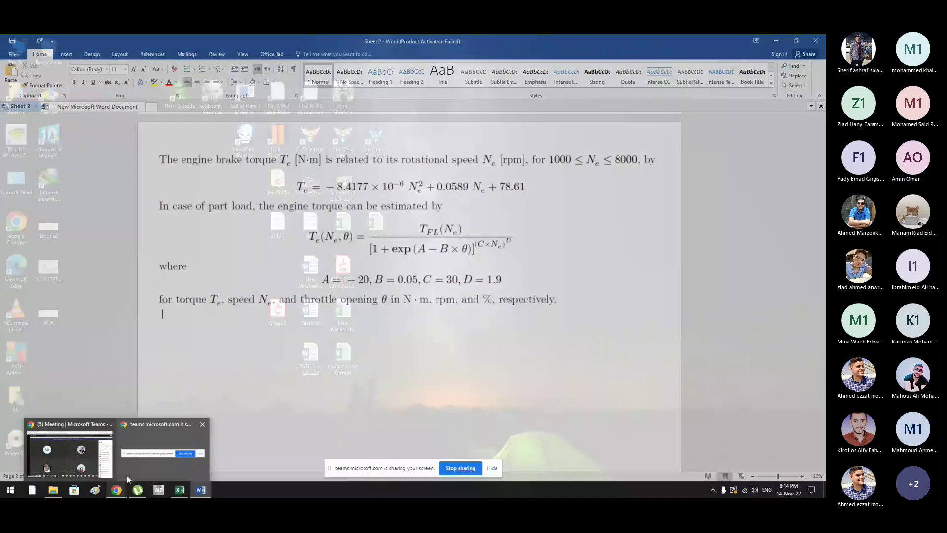
mouse_move(178, 491)
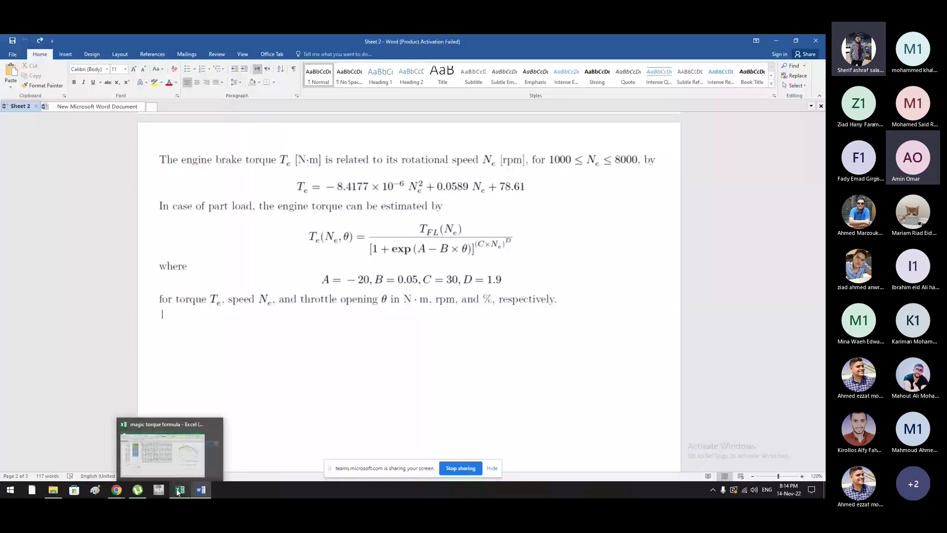
Switch to Excel and inspect the T(90%) column, its formula at 2750 rpm, and the full-load Te values
click(179, 491)
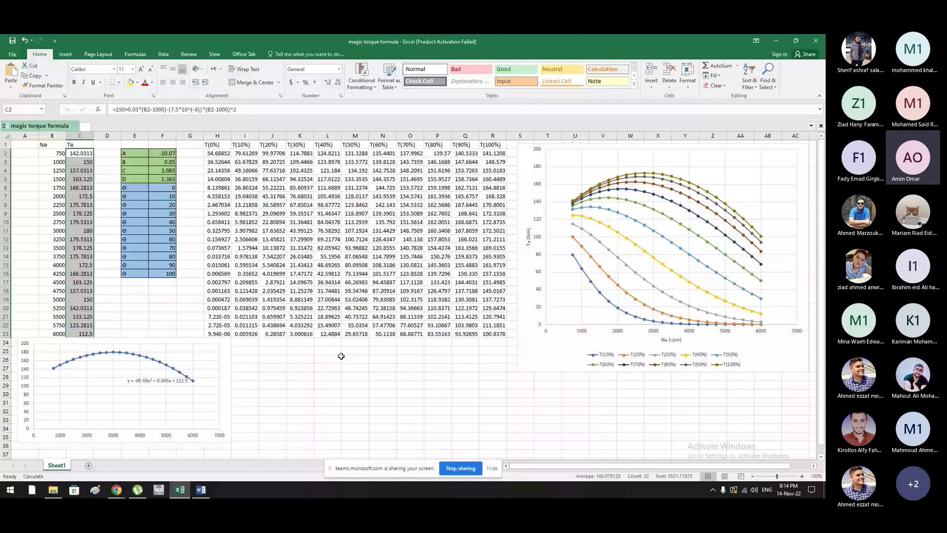
click(470, 150)
key(ctrl+shift+Down)
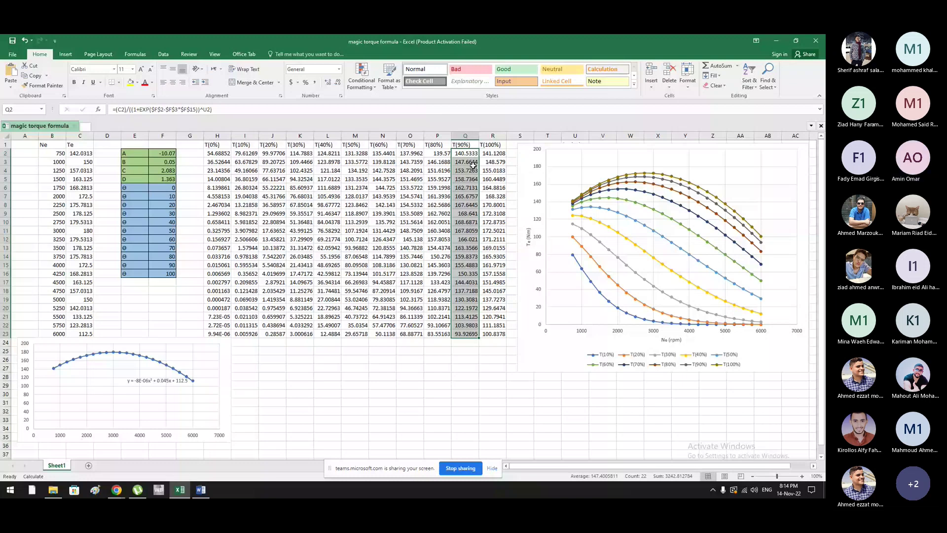
click(465, 222)
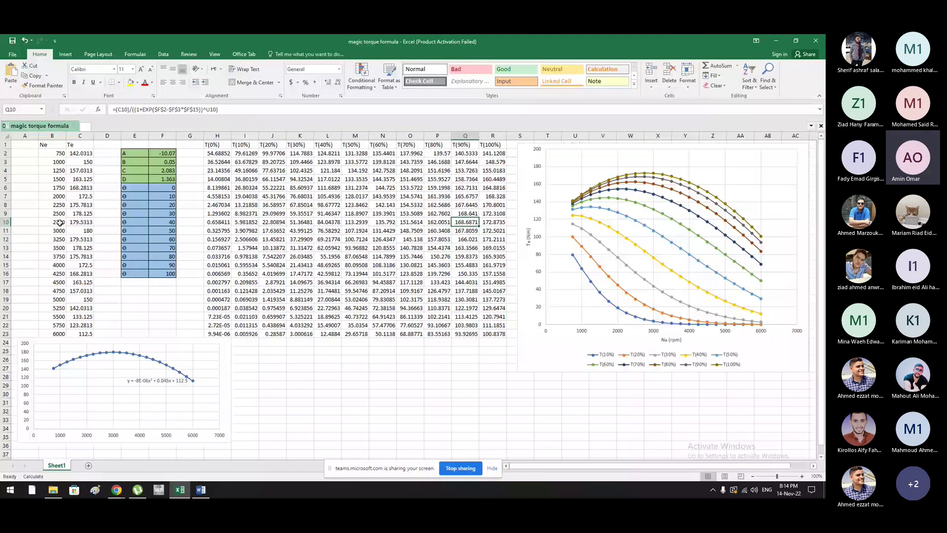
mouse_move(610, 199)
drag(88, 154, 91, 291)
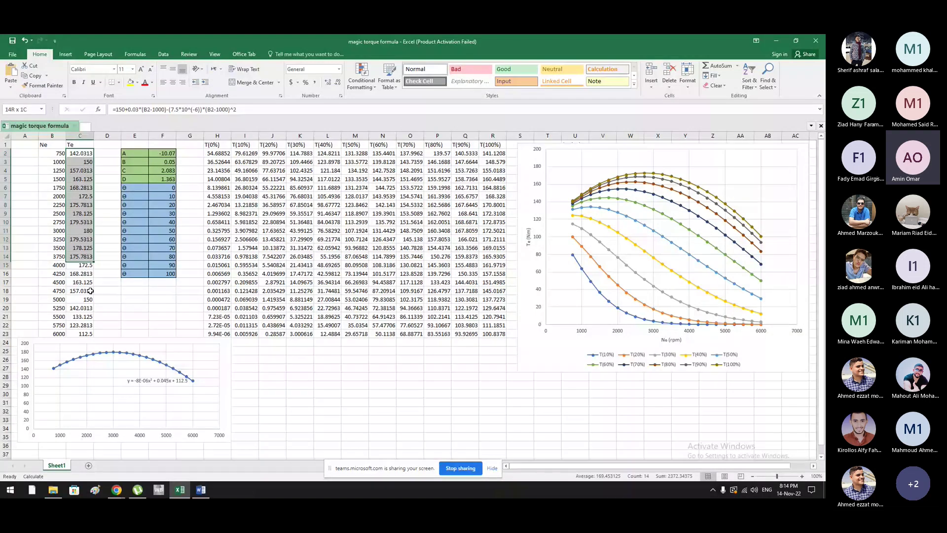
Revisit the torque equations in Word, and select the T(100%) and Te columns together in Excel for comparison
key(alt+Tab)
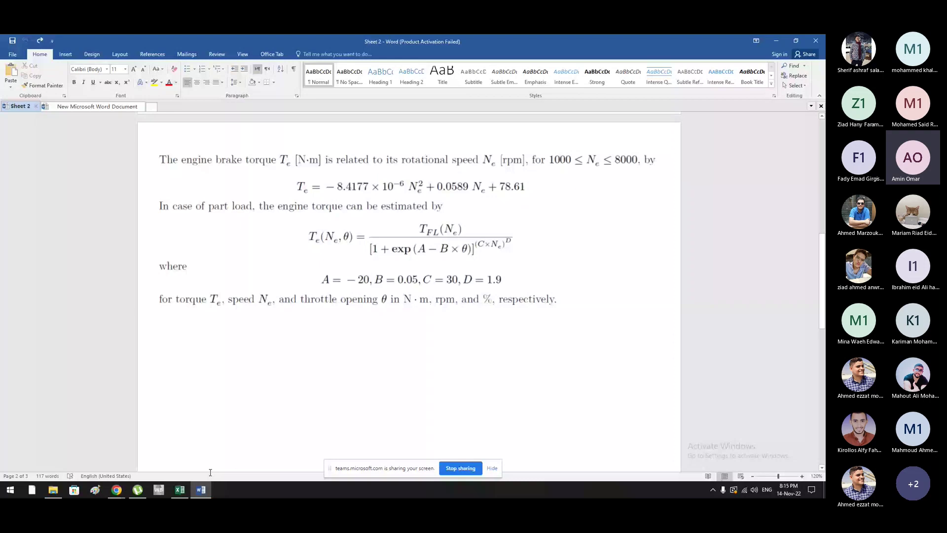
click(180, 489)
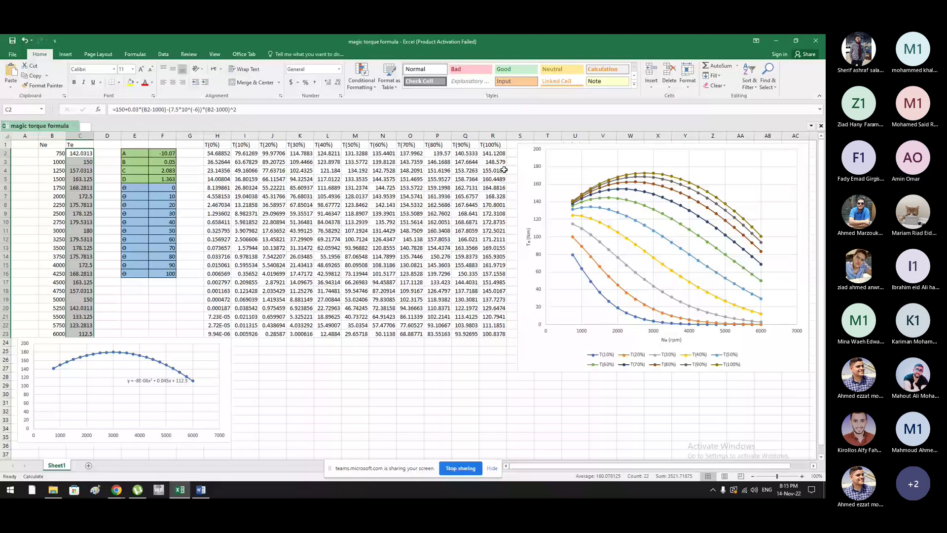
click(492, 153)
key(ctrl+shift+Down)
ctrl+drag(79, 153, 88, 329)
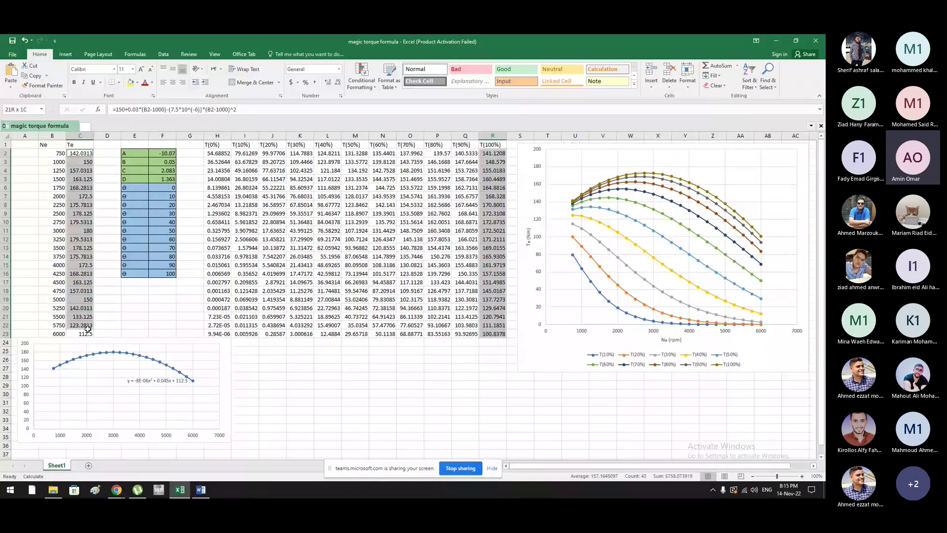
drag(87, 329, 87, 334)
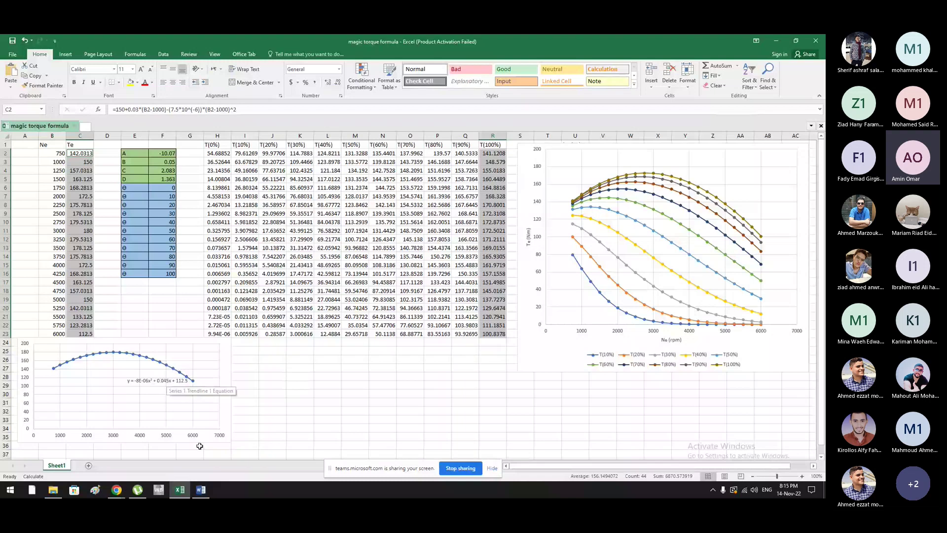
Compare the Word torque equations with the part-load curves in Excel, checking the Teams meeting in between
click(201, 491)
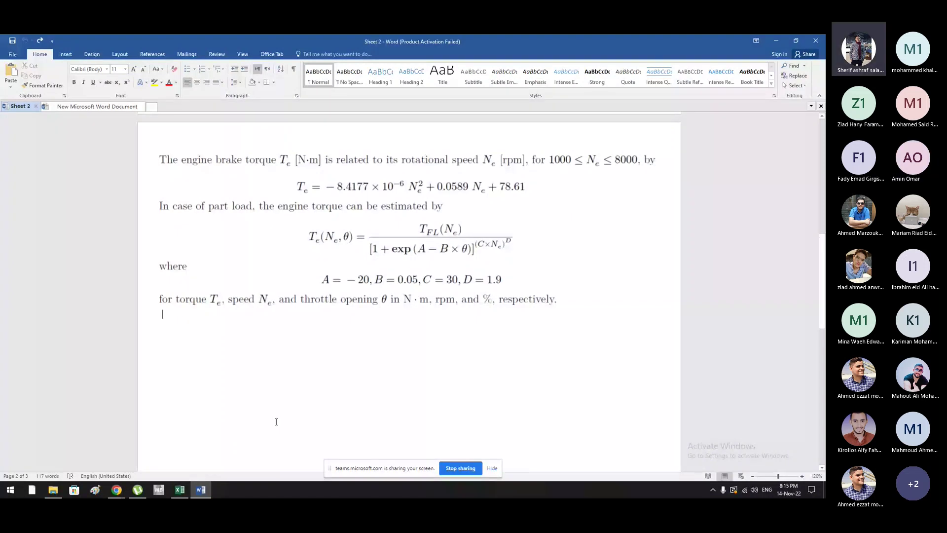
key(alt+Tab)
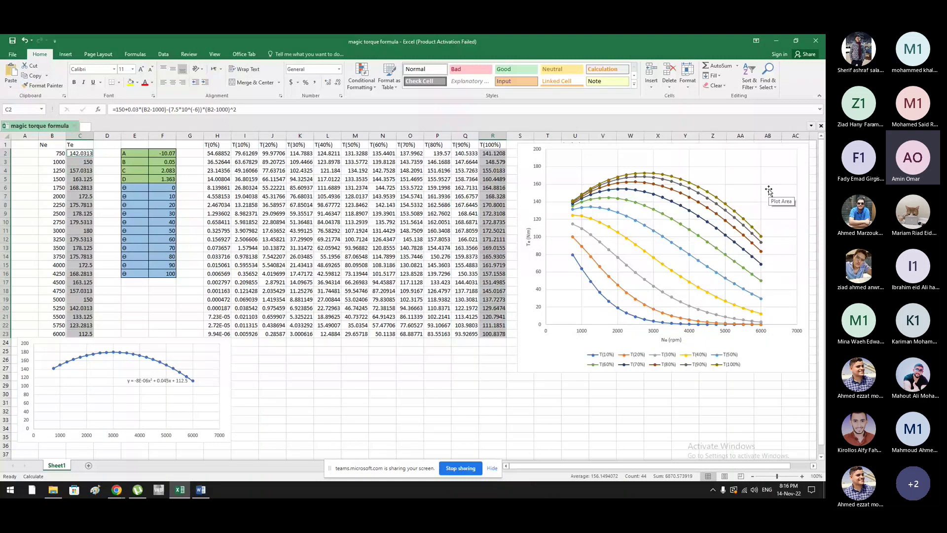
key(alt+Tab)
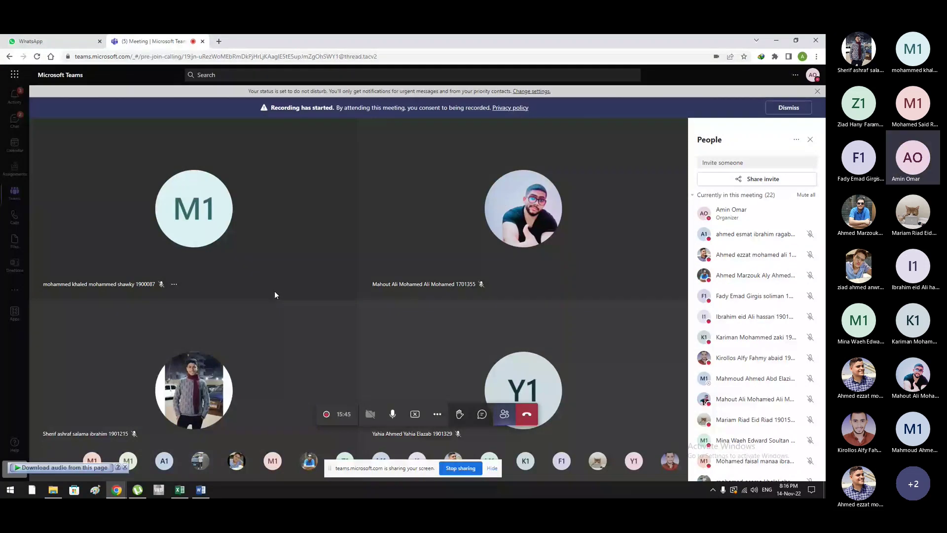
click(200, 489)
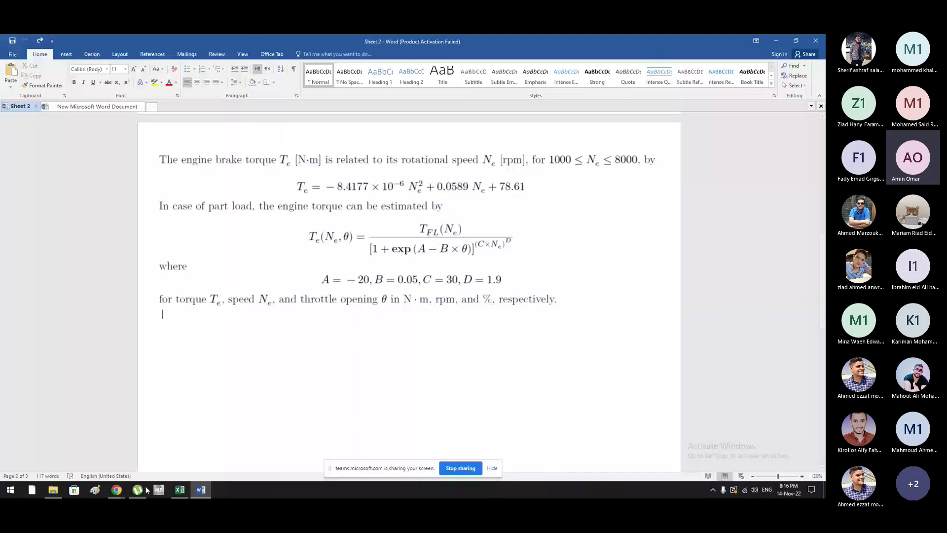
Follow the discussion in the Teams meeting, referring to the Excel torque workbook and the equations in Word
mouse_move(174, 471)
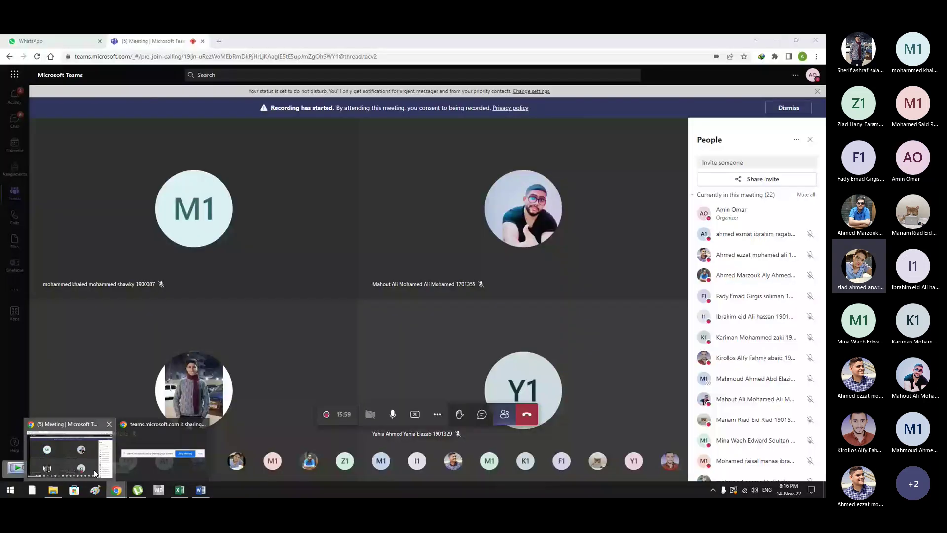
click(95, 473)
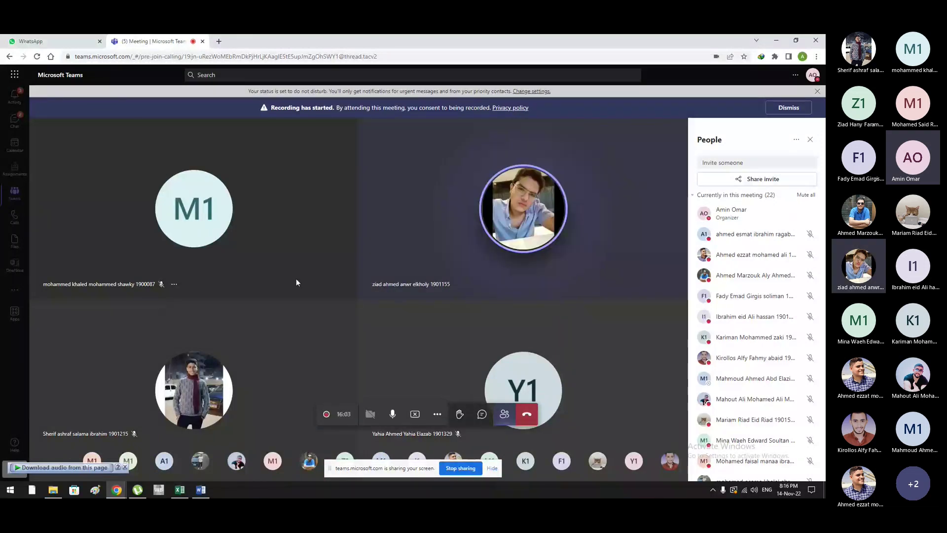
key(alt+Tab)
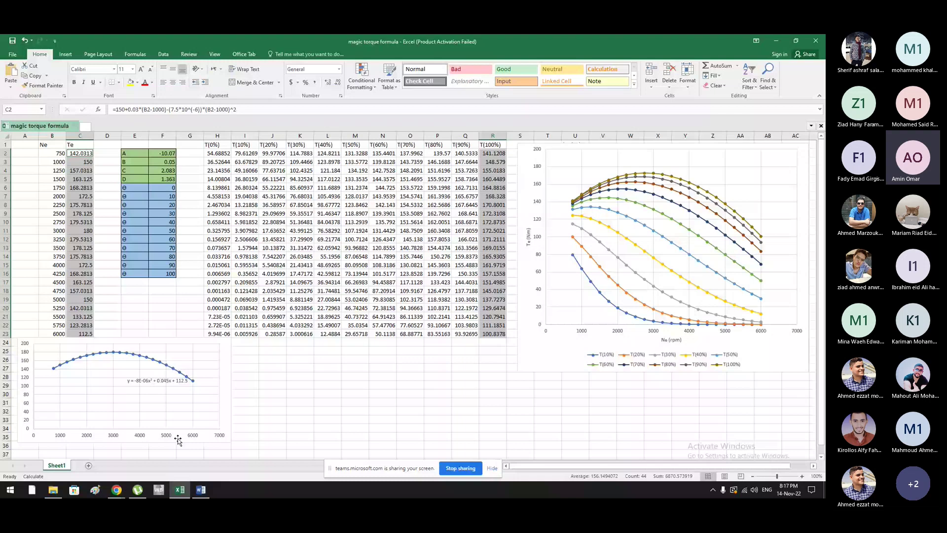
key(alt+Tab)
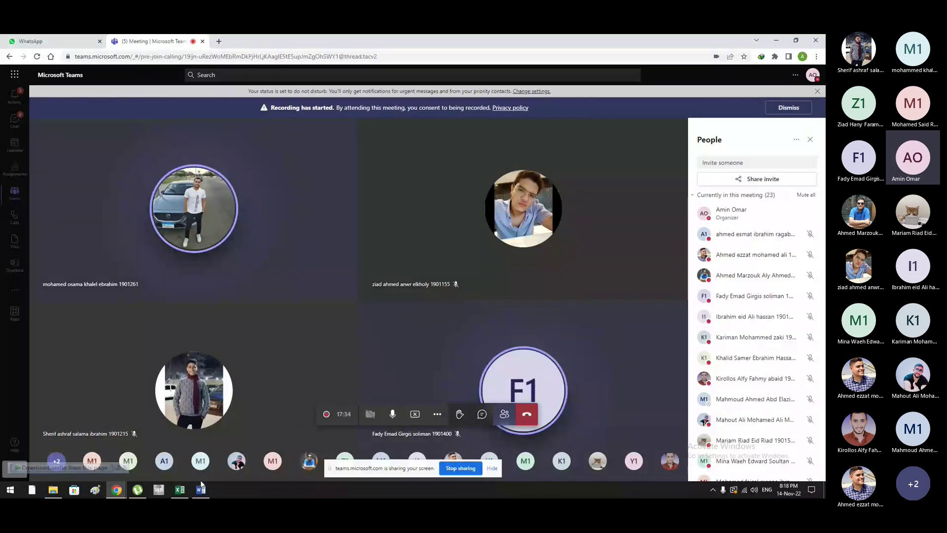
key(alt+Tab)
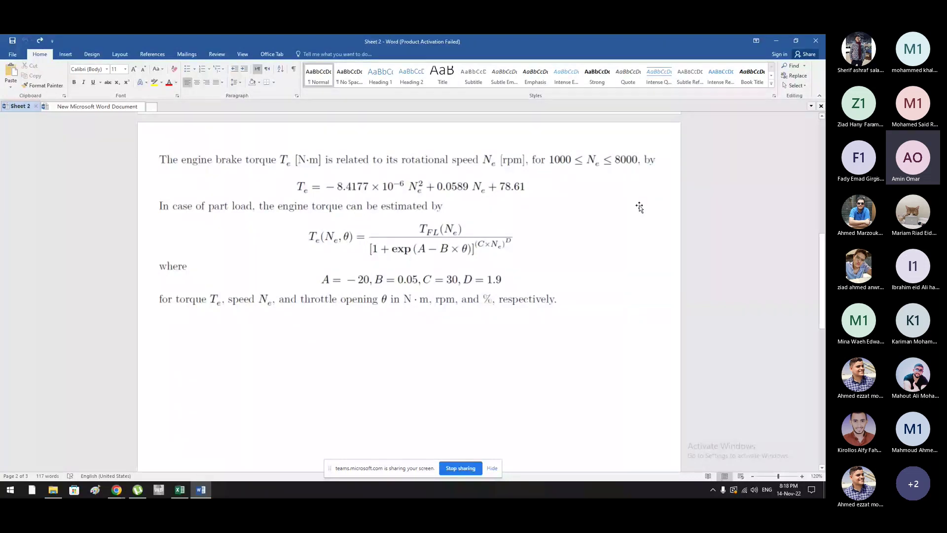
Switch to Excel to inspect the 750 rpm speed cell in the Ne column, and return to the Teams meeting
click(180, 489)
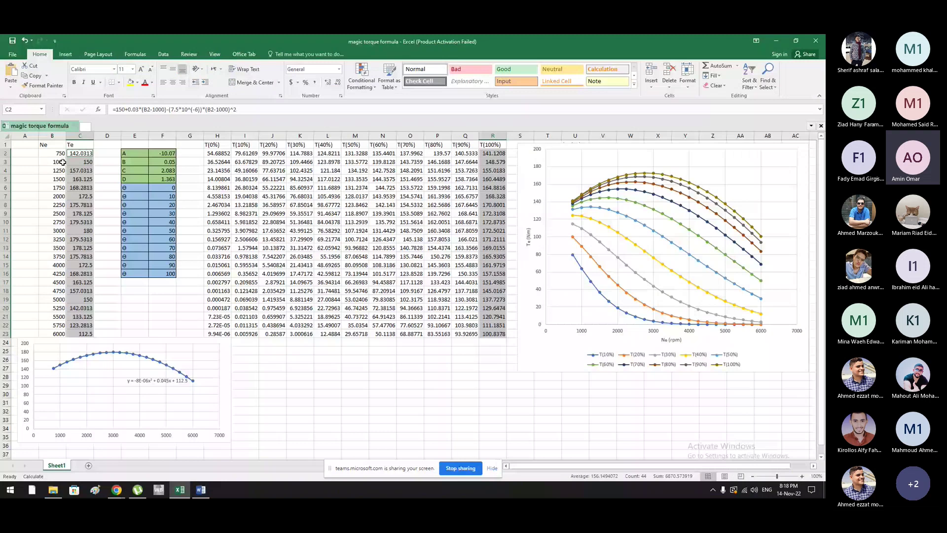
key(Left)
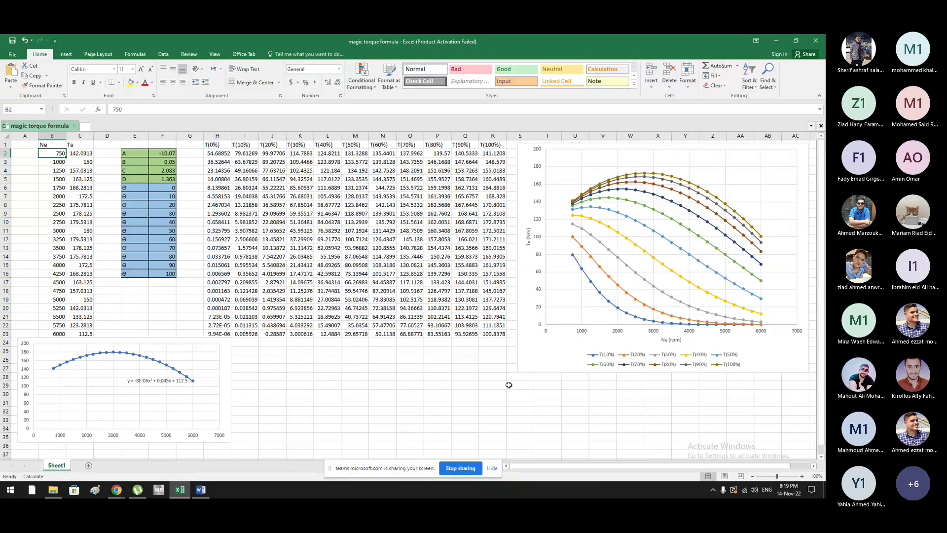
key(alt+Tab)
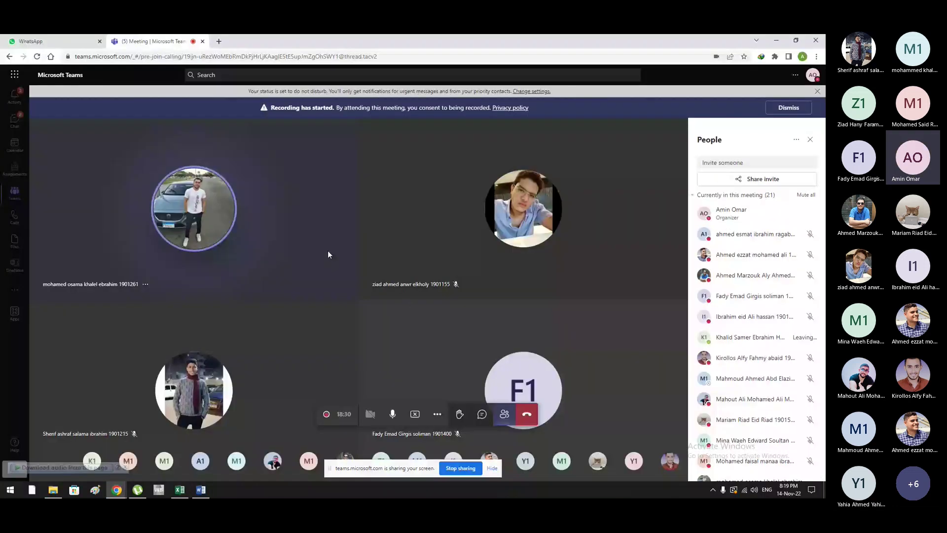